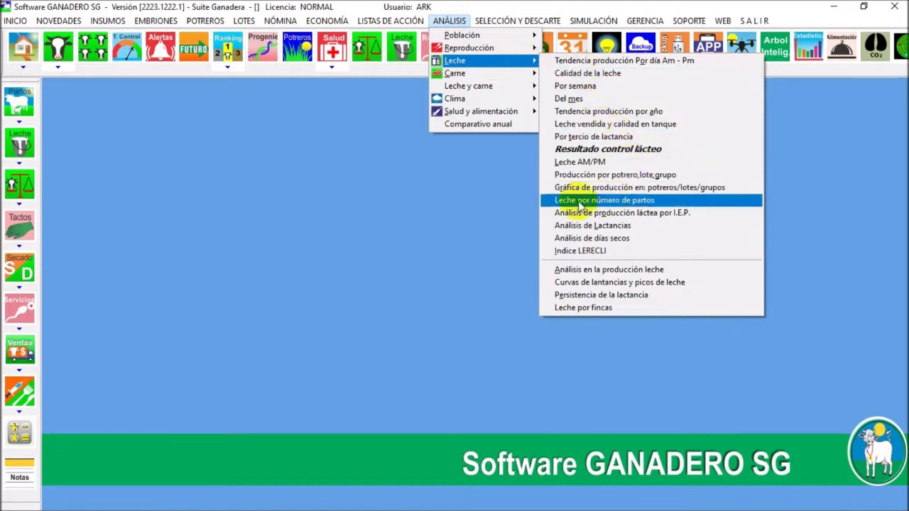
# Step: Run the milk production analysis by I.E.P. for LECHERÍA, with the period starting at 00.01.01 and individual lactations as the basis
pyautogui.click(642, 214)
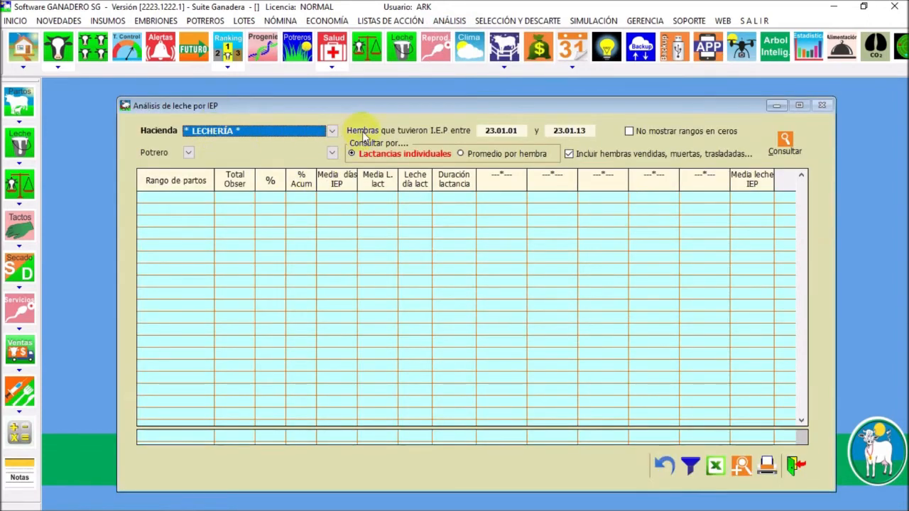
pyautogui.click(490, 132)
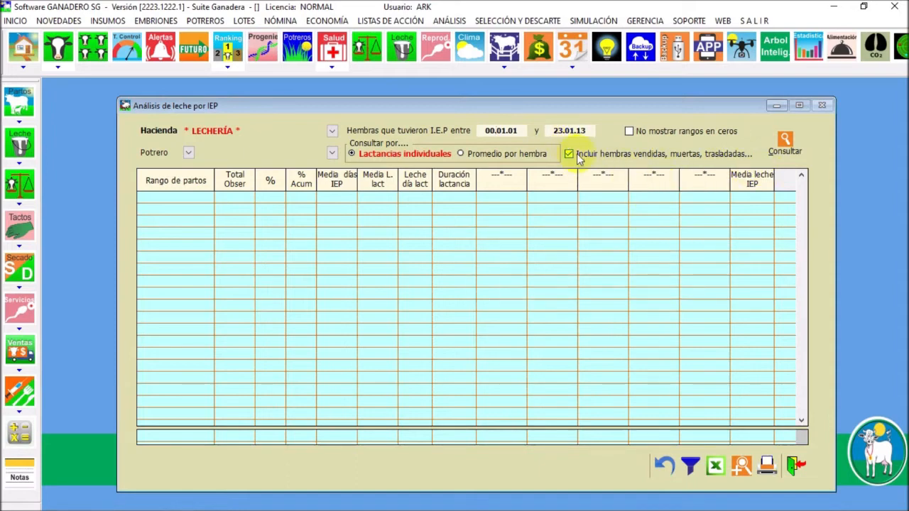
pyautogui.click(787, 145)
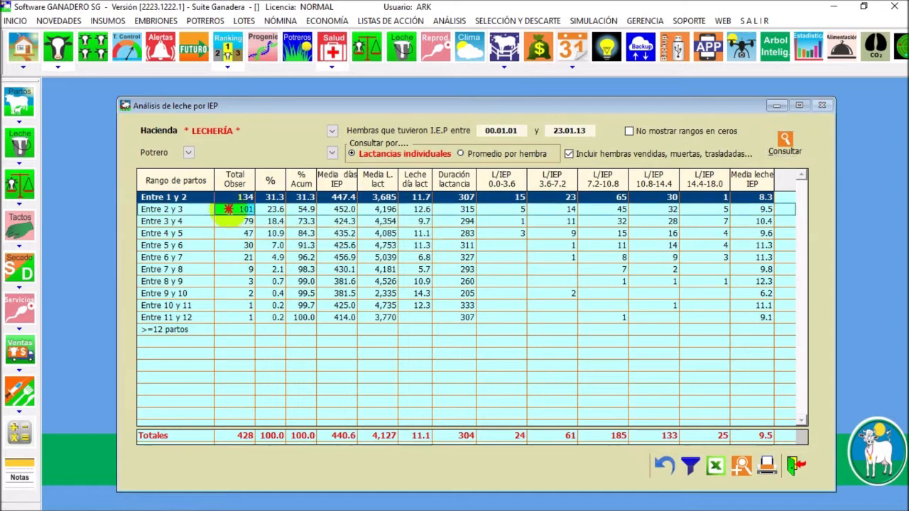
# Step: Examine the calving-range rows for observations, percentages, mean IEP days, milk per lactation day, mean milk per IEP and the L/IEP distribution
pyautogui.click(236, 209)
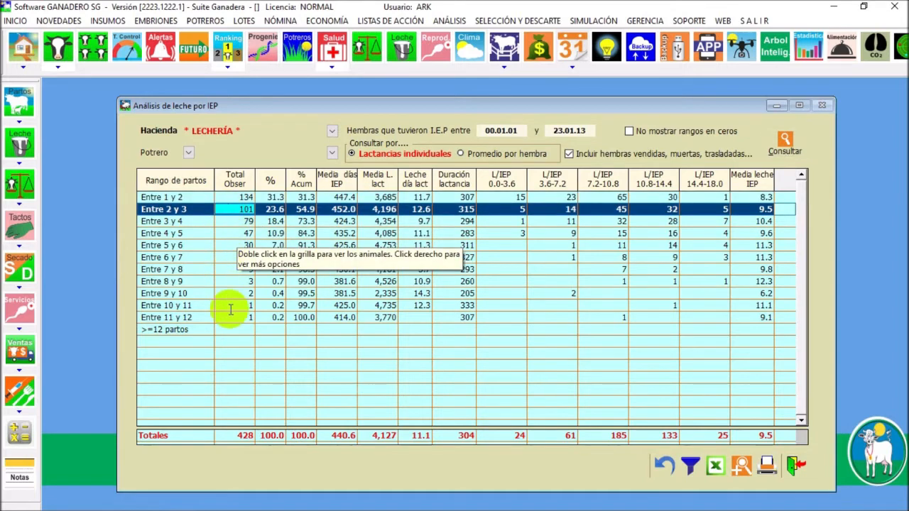
pyautogui.click(273, 198)
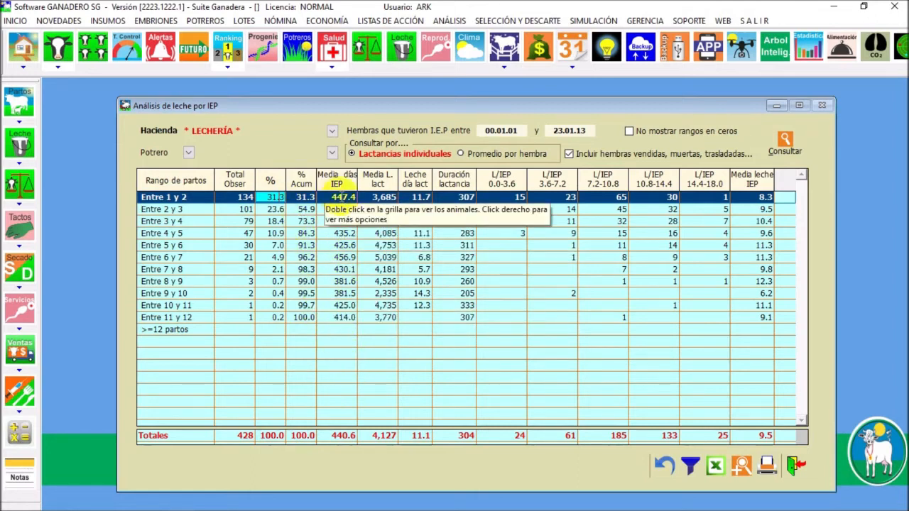
pyautogui.click(325, 197)
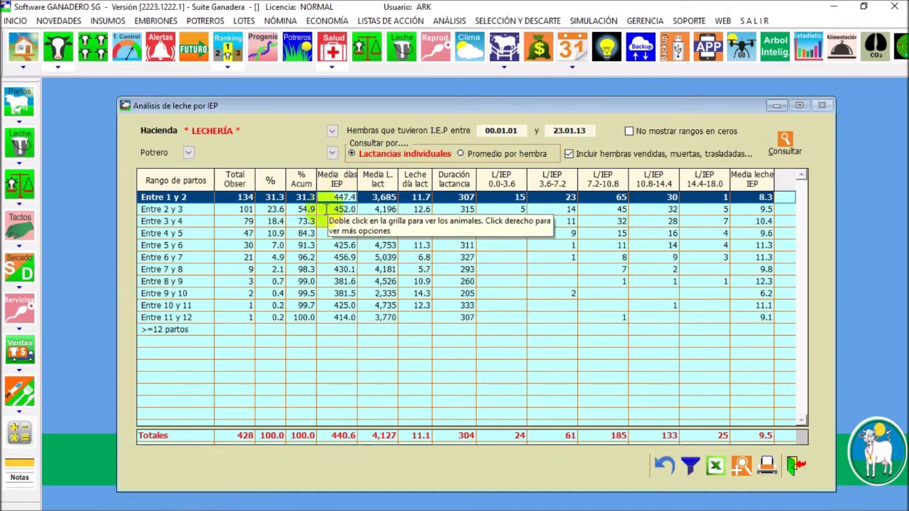
pyautogui.click(327, 209)
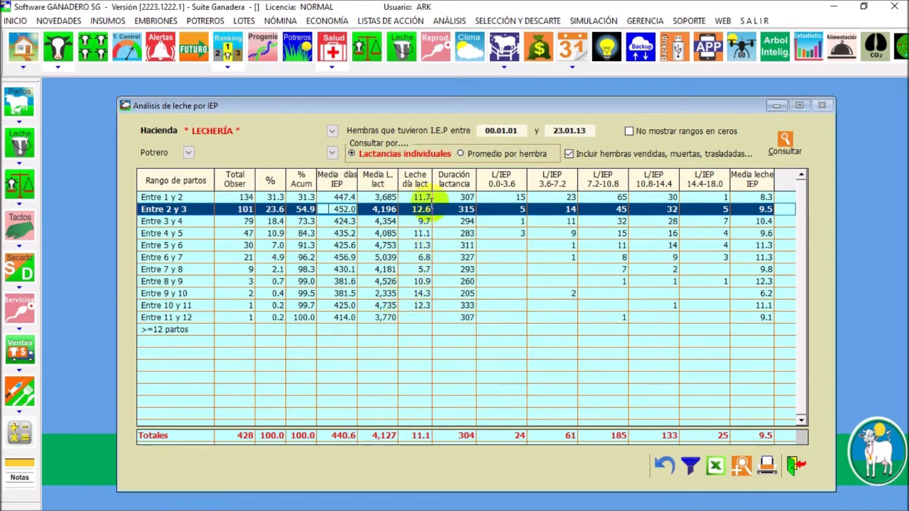
pyautogui.click(419, 199)
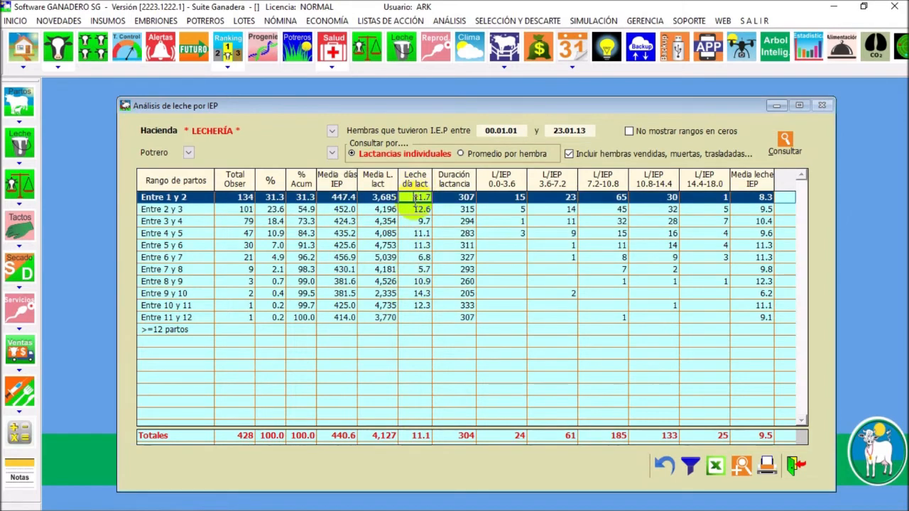
pyautogui.click(754, 198)
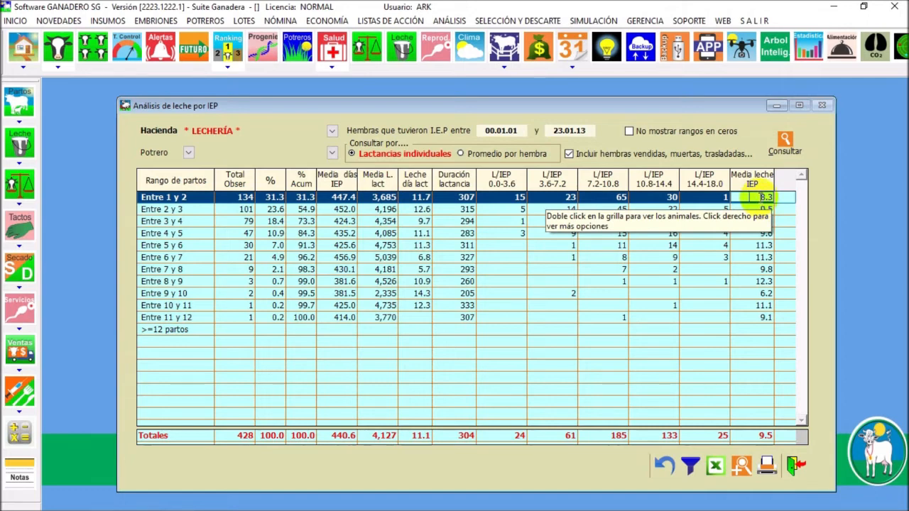
pyautogui.doubleClick(753, 197)
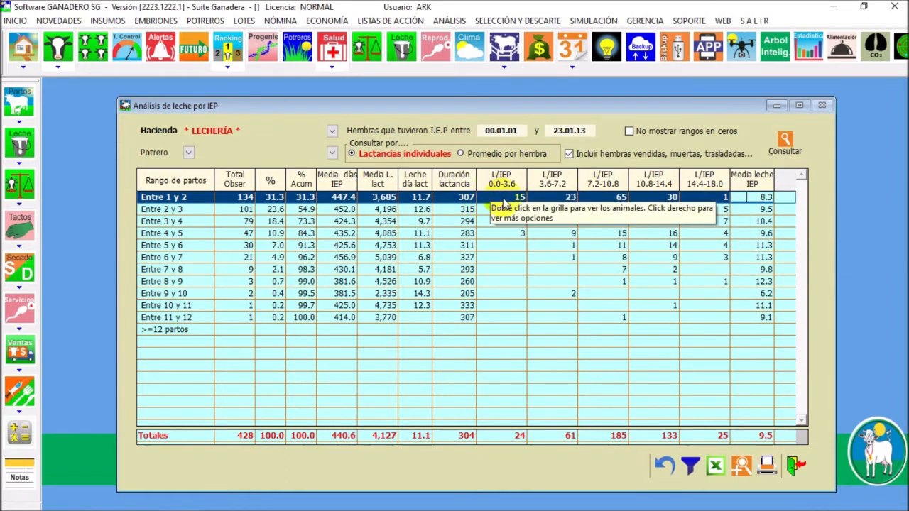
pyautogui.click(510, 198)
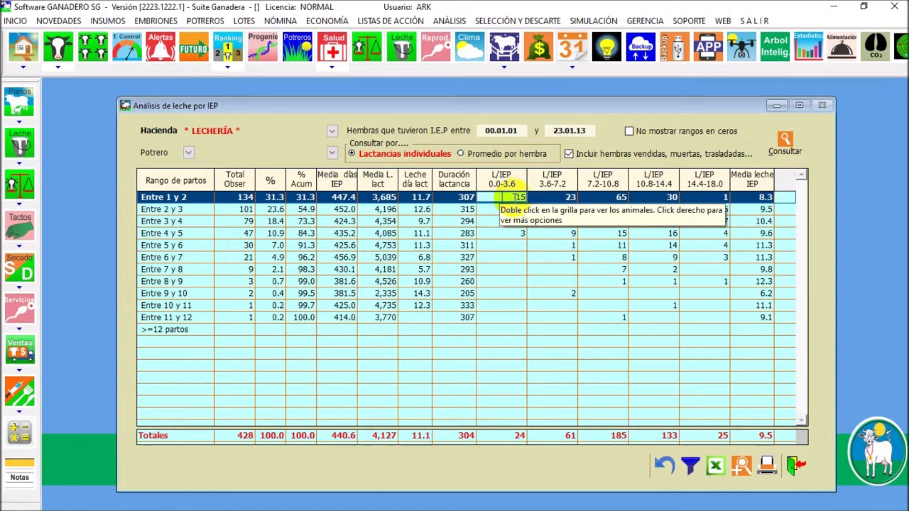
pyautogui.click(542, 198)
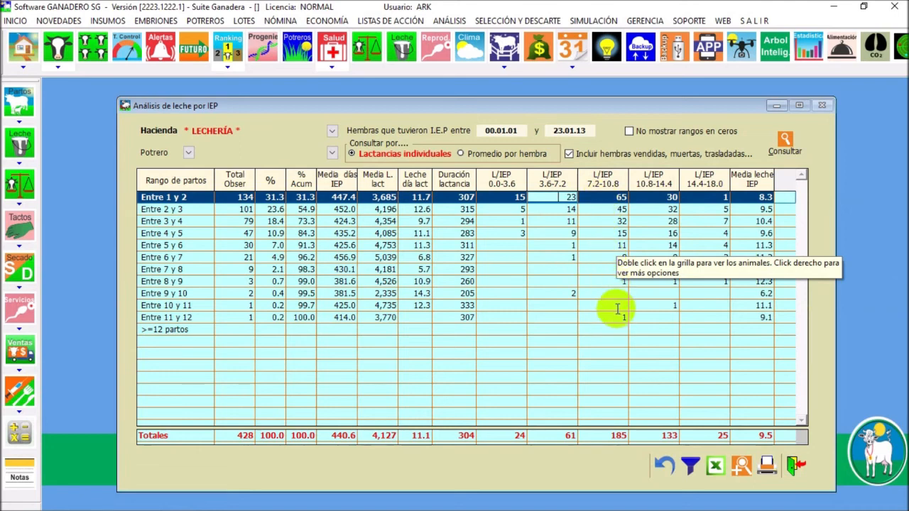
pyautogui.click(605, 293)
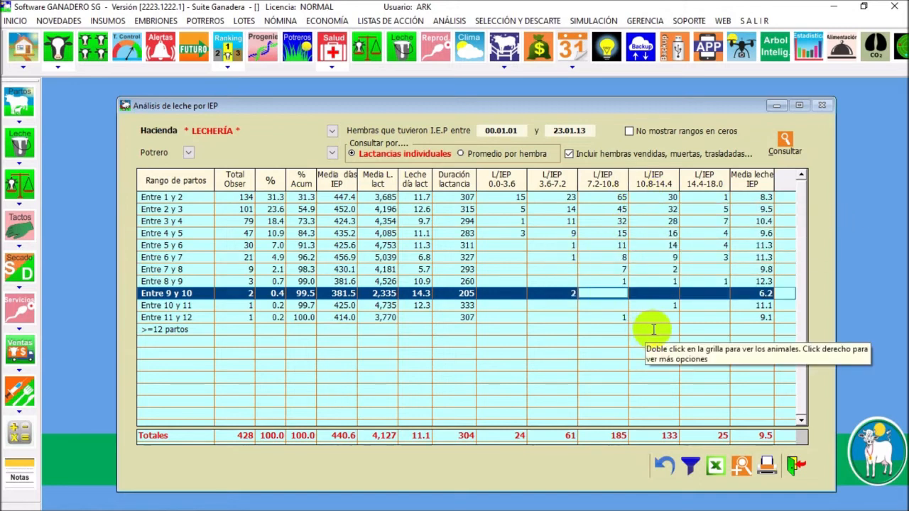
# Step: List the animals between calvings 6 and 7 in the L/IEP 10.8-14.4 range and open the record of animal 1030
pyautogui.click(664, 258)
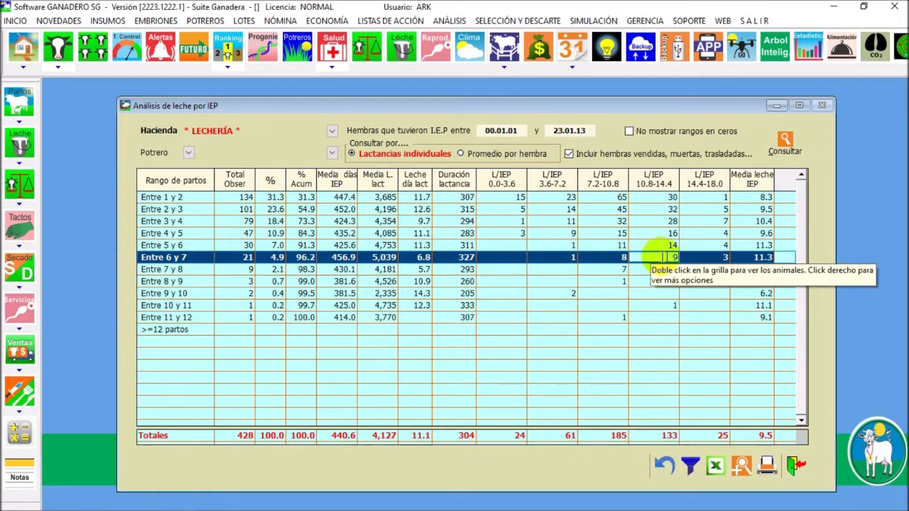
pyautogui.doubleClick(663, 257)
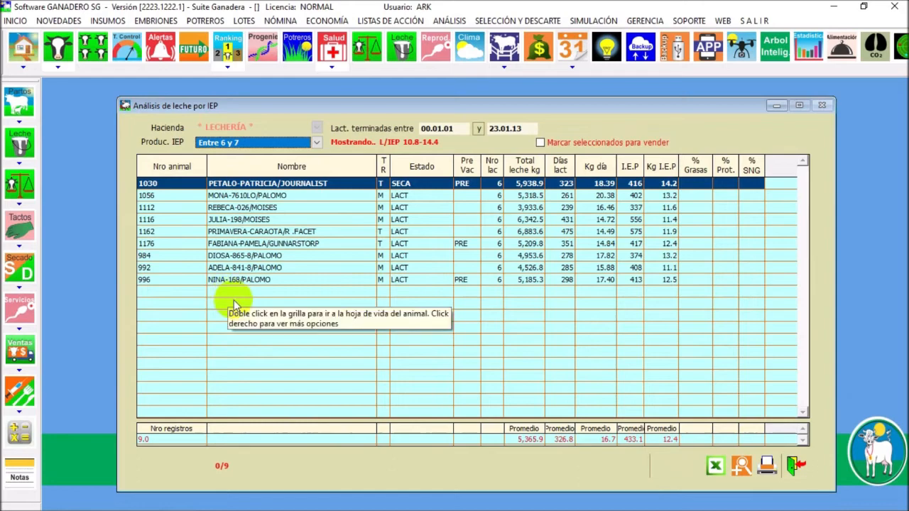
pyautogui.doubleClick(163, 184)
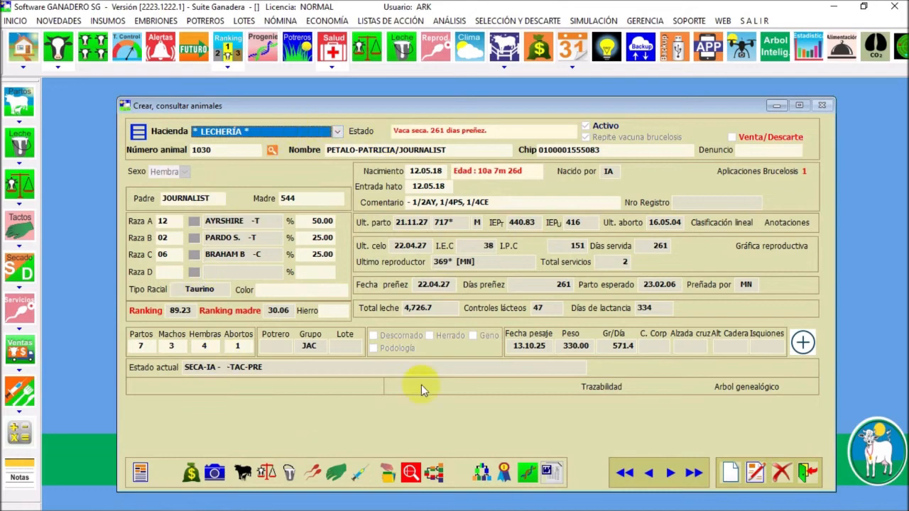
# Step: View cow 1030's milk records and the graph of its individual production across all calvings, closing the graph after review
pyautogui.click(289, 472)
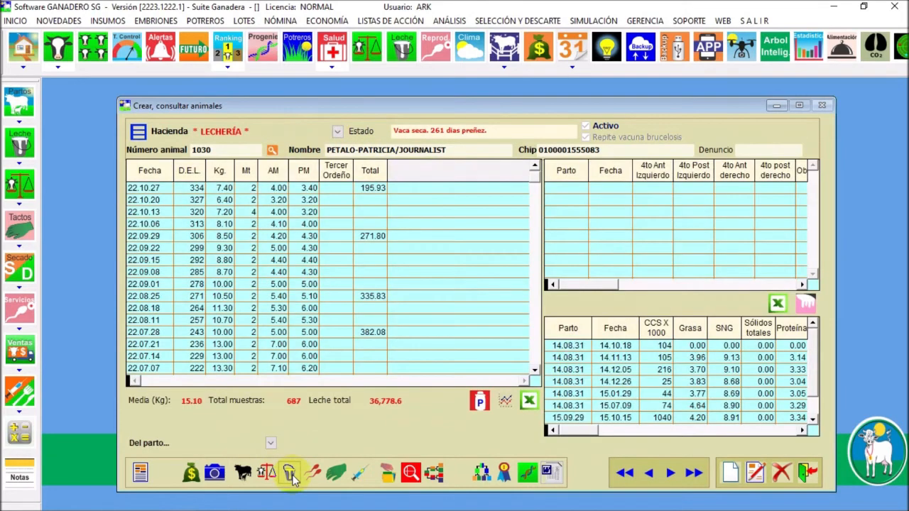
pyautogui.click(506, 403)
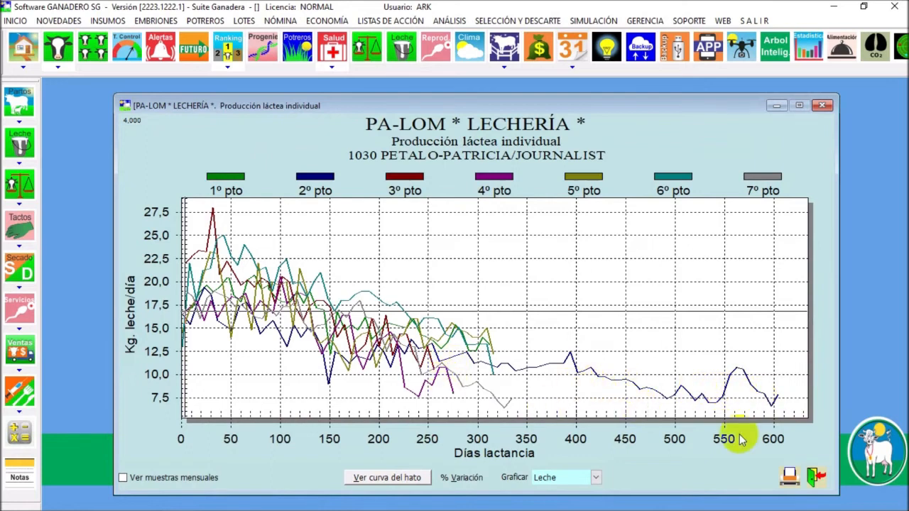
pyautogui.click(815, 477)
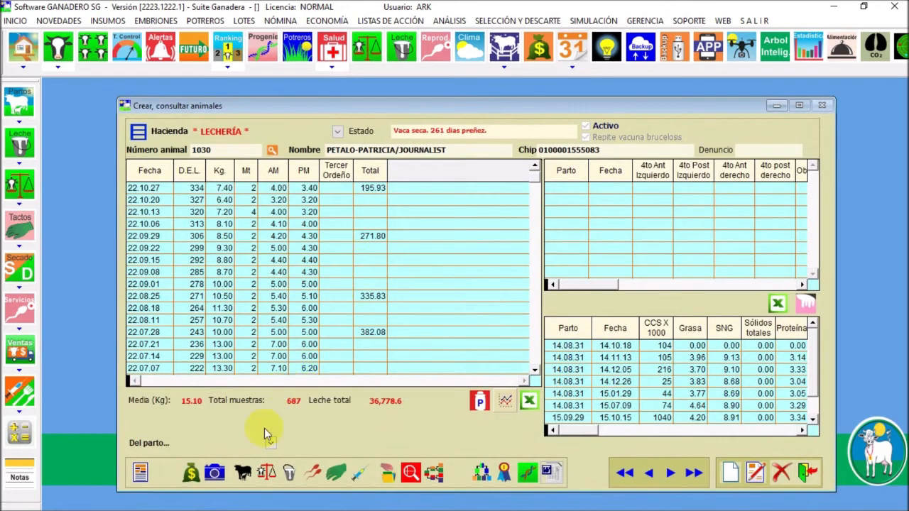
# Step: Review cow 1030's calving history and filter its milk records to the calving of 18.08.07
pyautogui.click(242, 473)
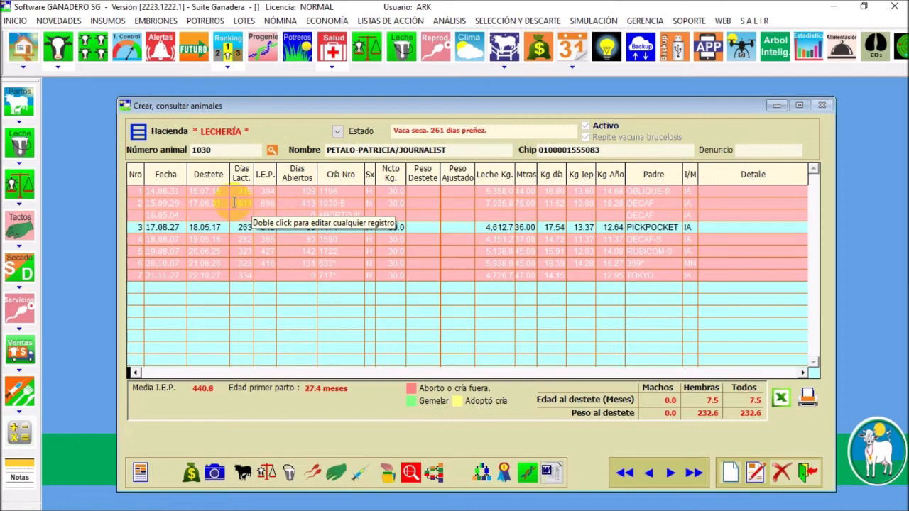
pyautogui.click(291, 474)
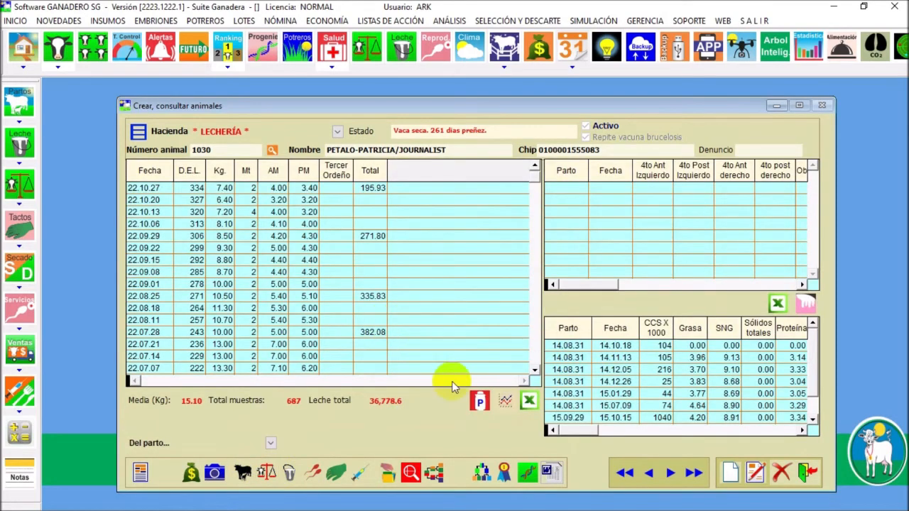
pyautogui.click(270, 443)
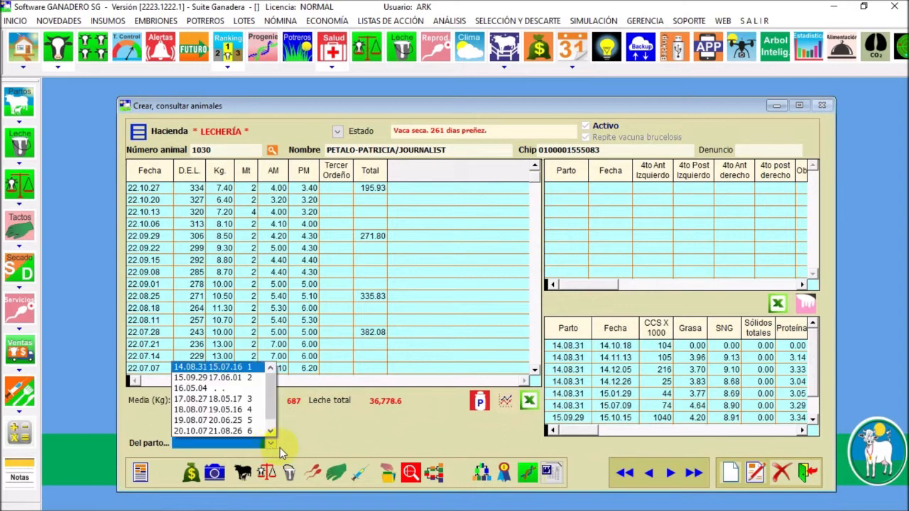
pyautogui.click(238, 415)
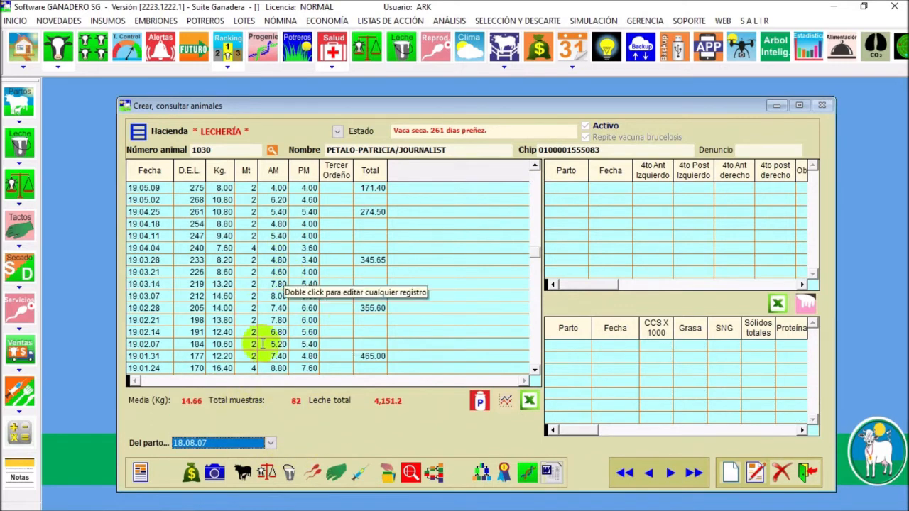
# Step: Graph cow 1030's 18.08.07 lactation against the herd curve, closing the graph and the animal record after review
pyautogui.click(509, 405)
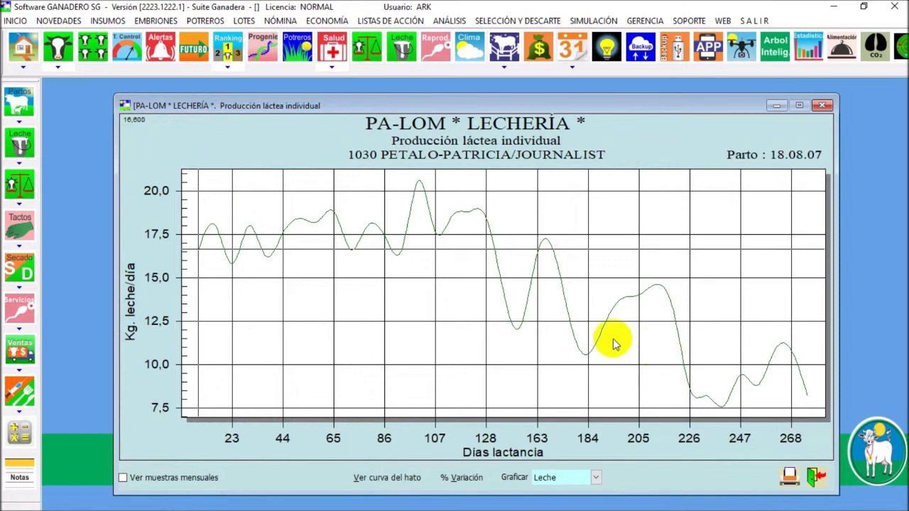
pyautogui.click(382, 479)
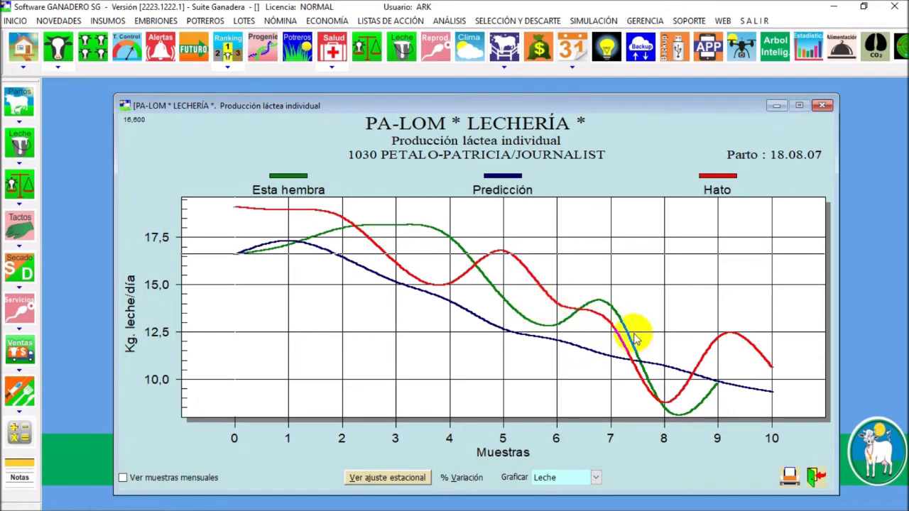
pyautogui.click(819, 478)
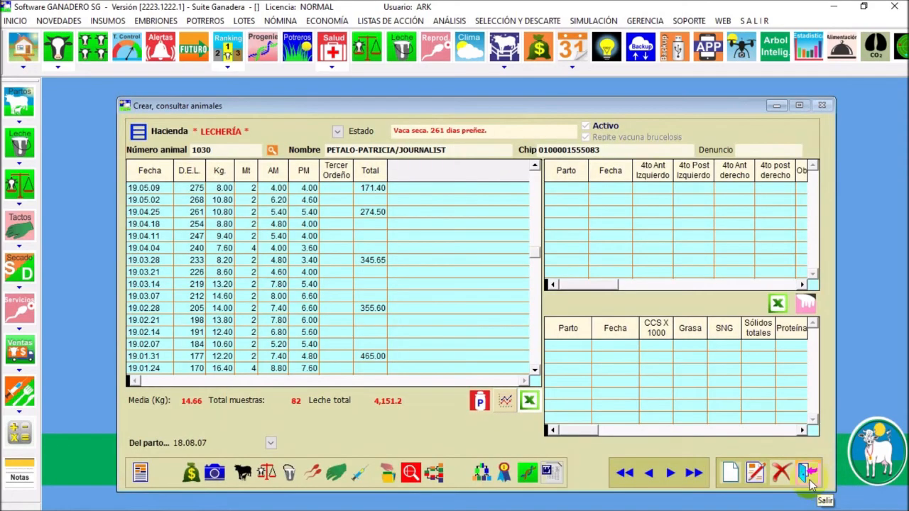
pyautogui.click(809, 477)
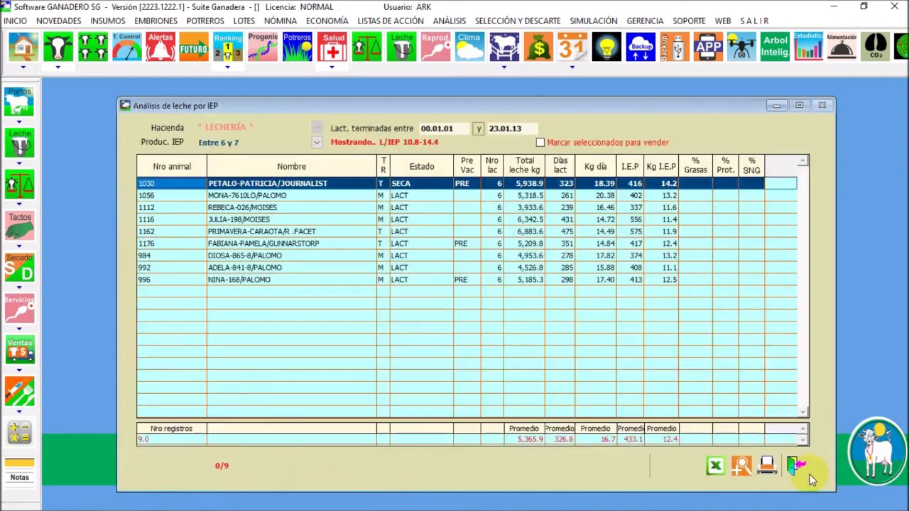
# Step: Open the record of animal 1056 and filter its milk records to the calving of 19.03.10
pyautogui.click(176, 196)
pyautogui.click(166, 195)
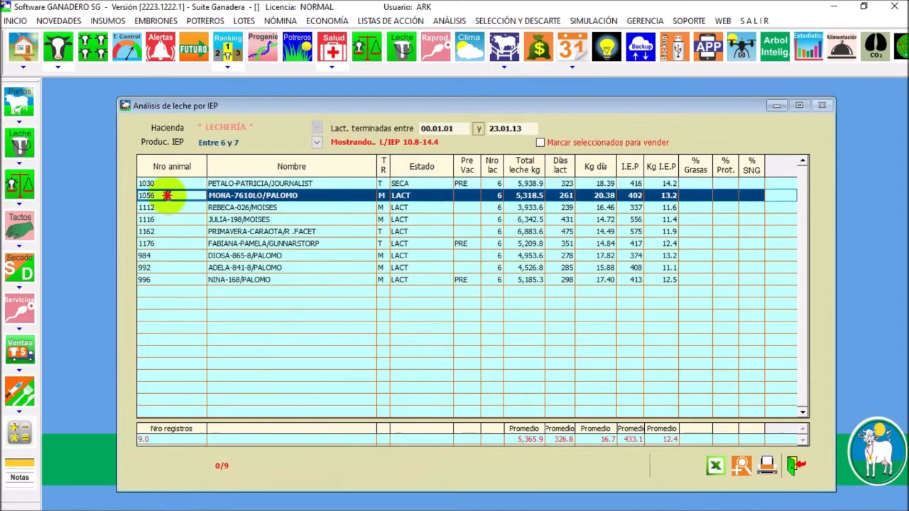
pyautogui.doubleClick(173, 194)
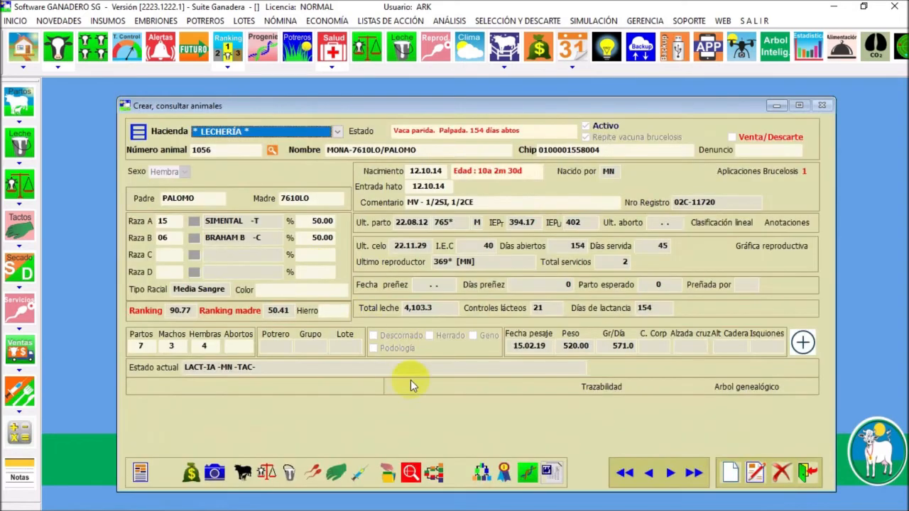
pyautogui.click(289, 474)
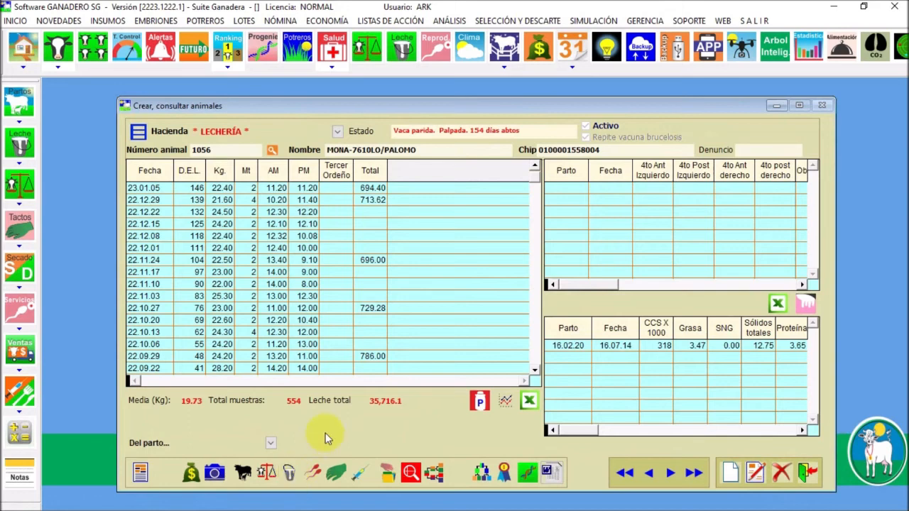
pyautogui.click(270, 444)
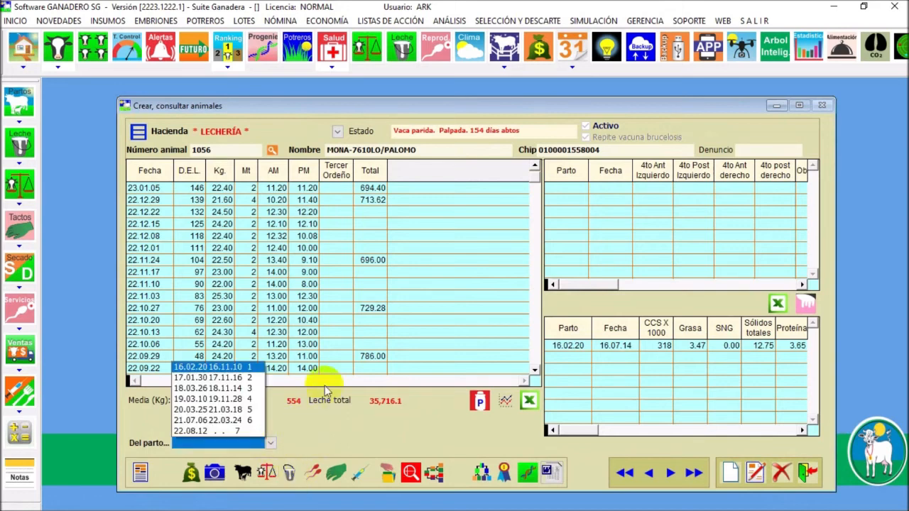
pyautogui.click(235, 400)
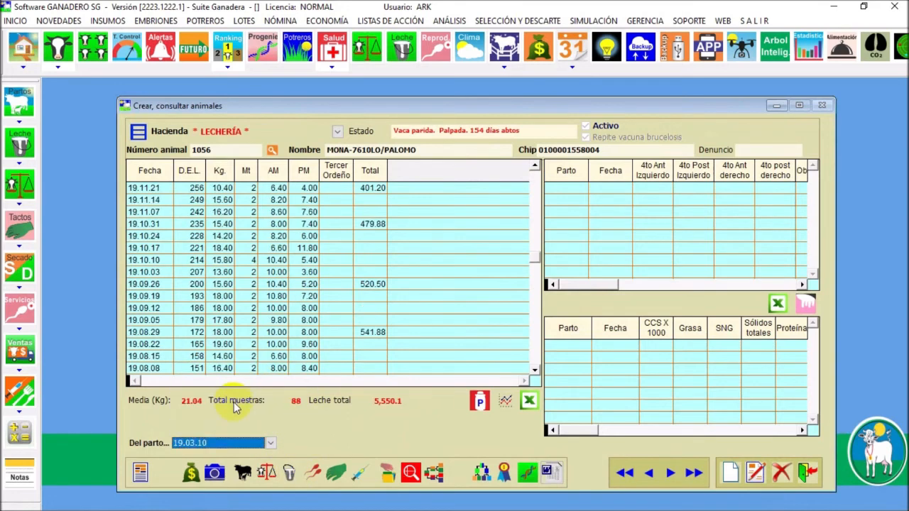
# Step: Graph cow 1056's 19.03.10 lactation against the herd curve and close the graph after review
pyautogui.click(505, 407)
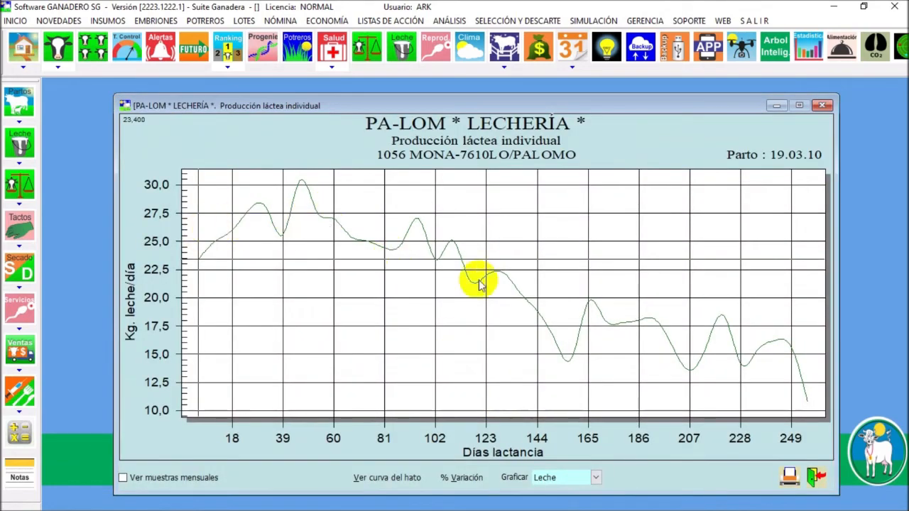
pyautogui.click(401, 483)
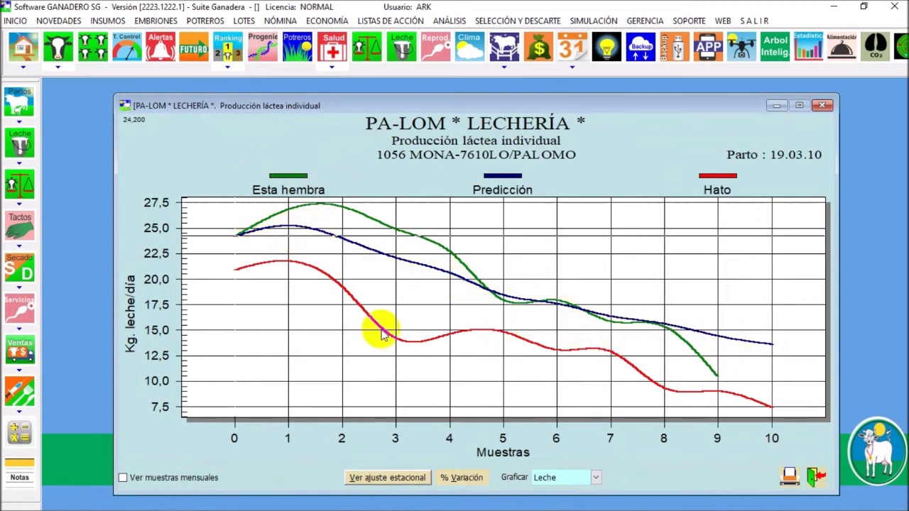
pyautogui.click(818, 478)
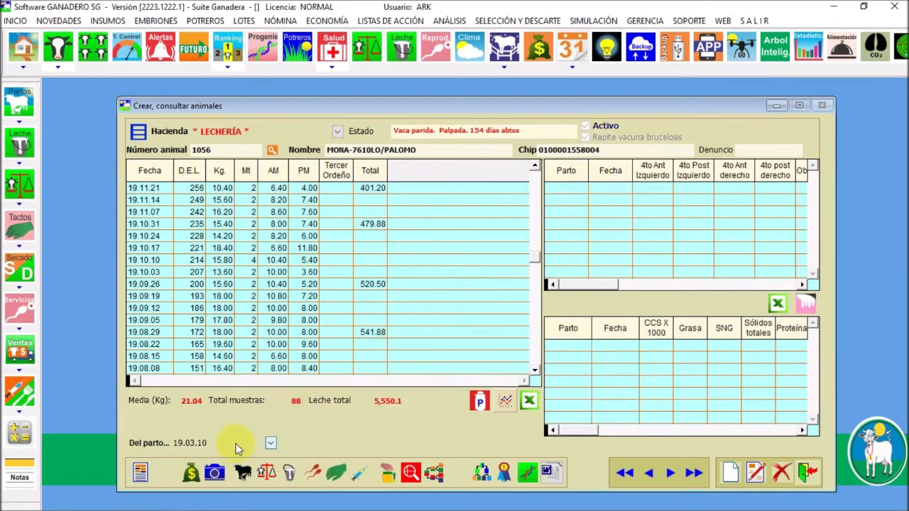
# Step: Check the ranking in the general data of animals 1056 and 1030, closing the animal record and the list of cows
pyautogui.click(139, 471)
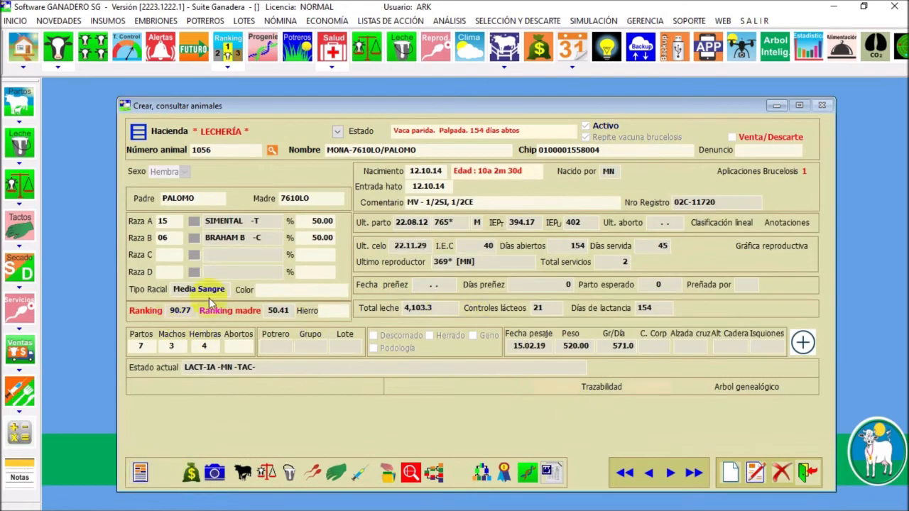
pyautogui.moveTo(185, 310)
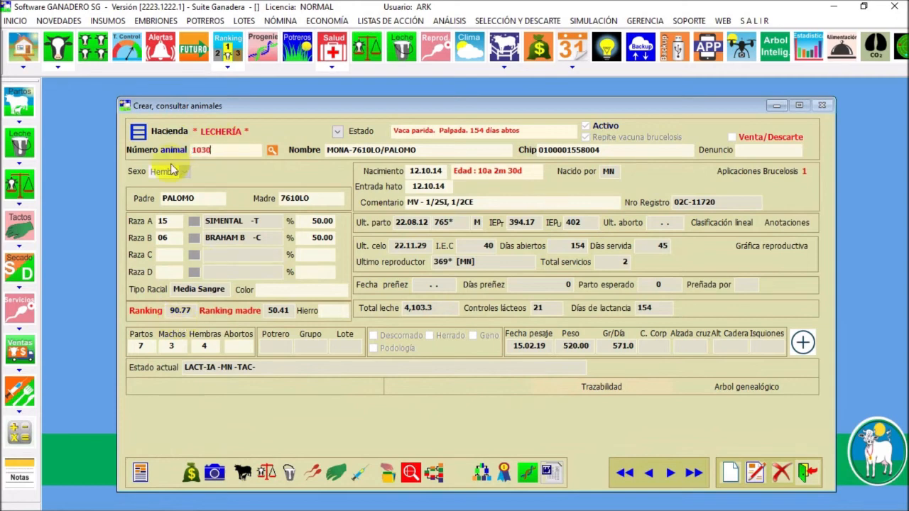
pyautogui.press('Return')
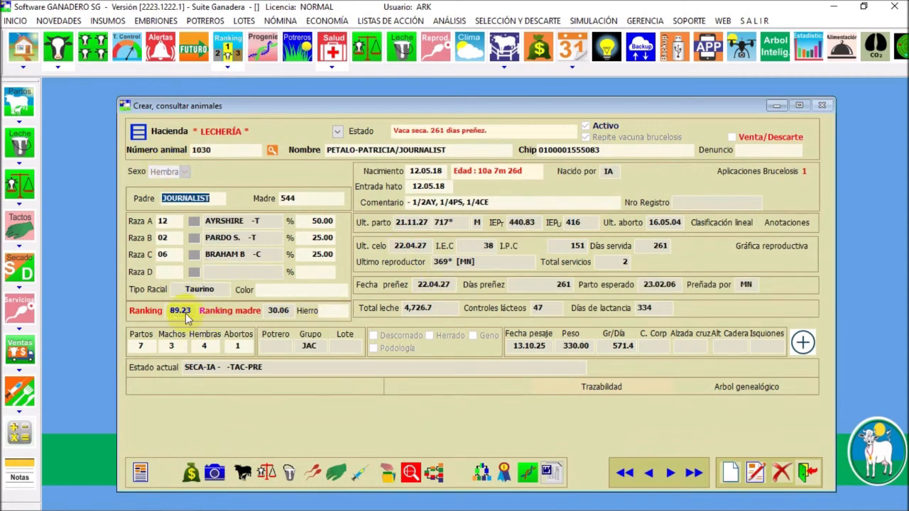
pyautogui.click(805, 475)
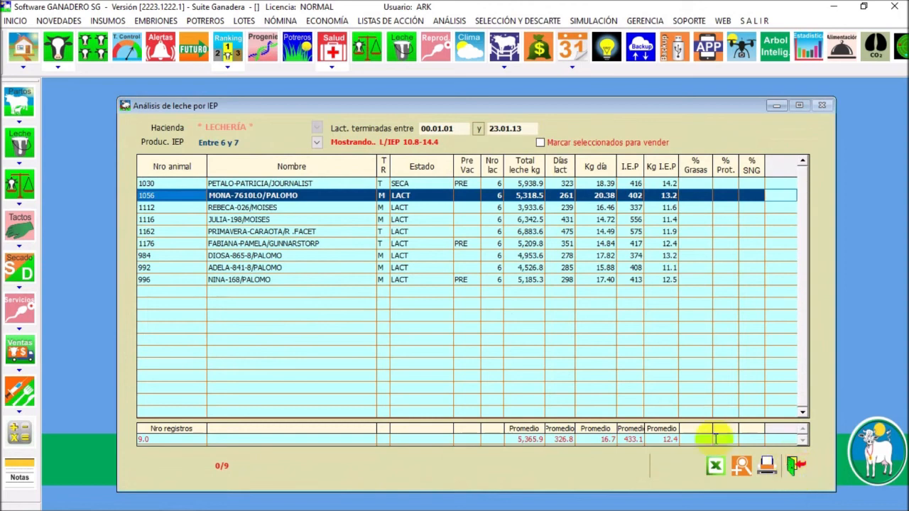
pyautogui.click(795, 473)
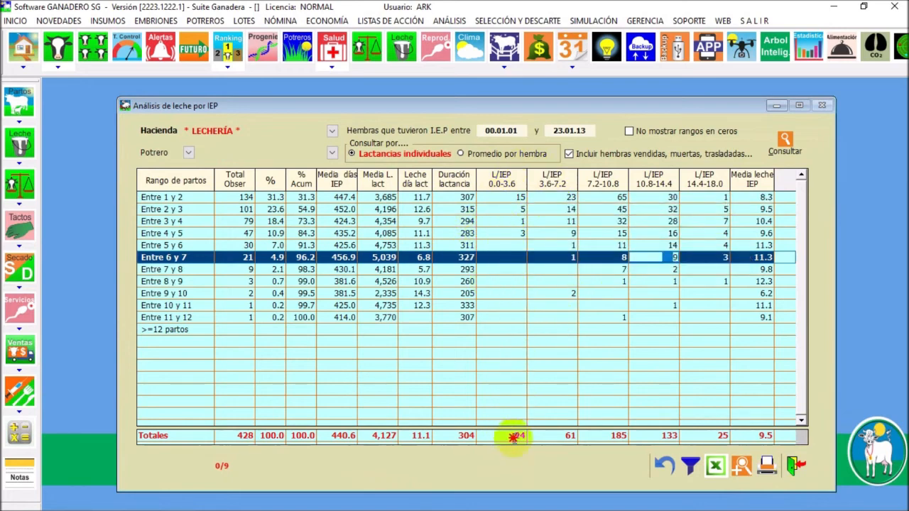
# Step: List the animals of all calving ranges in the L/IEP 0.0-3.6 total, review the list and close it
pyautogui.doubleClick(519, 436)
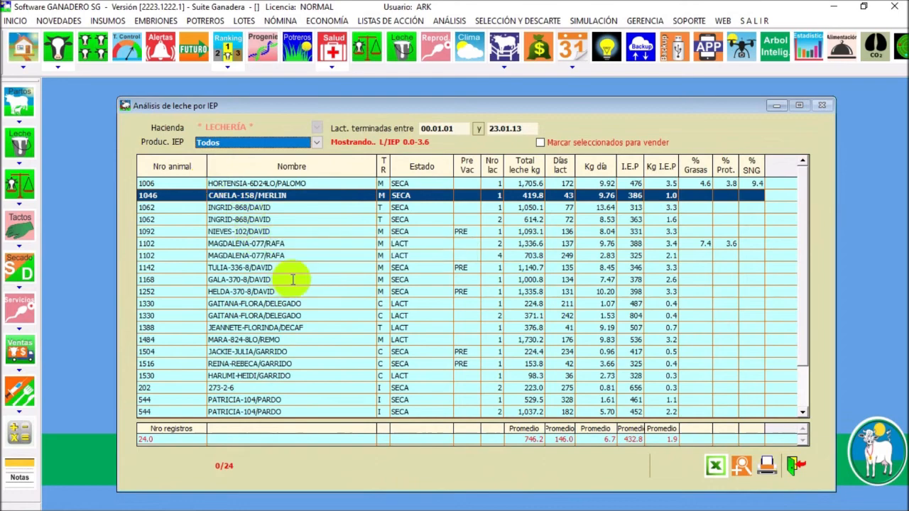
pyautogui.click(262, 243)
pyautogui.scroll(-5, 282, 272)
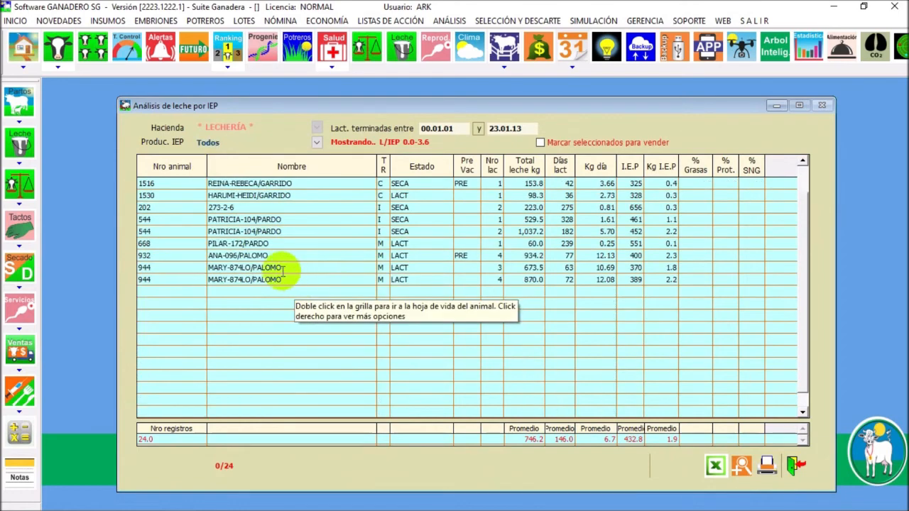
pyautogui.scroll(5, 285, 270)
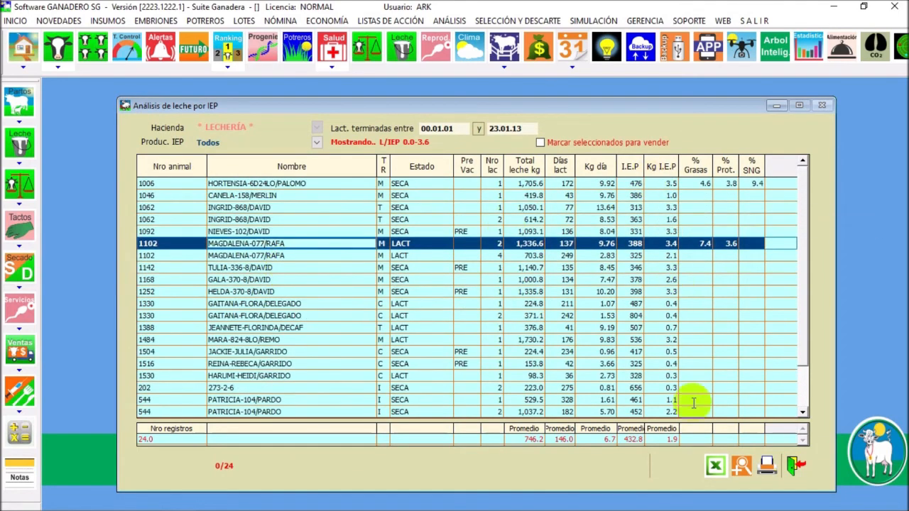
pyautogui.click(794, 466)
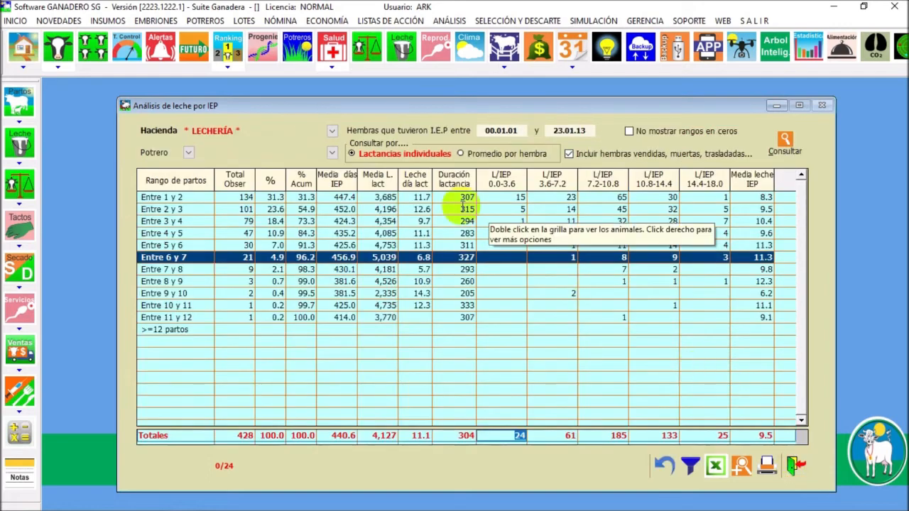